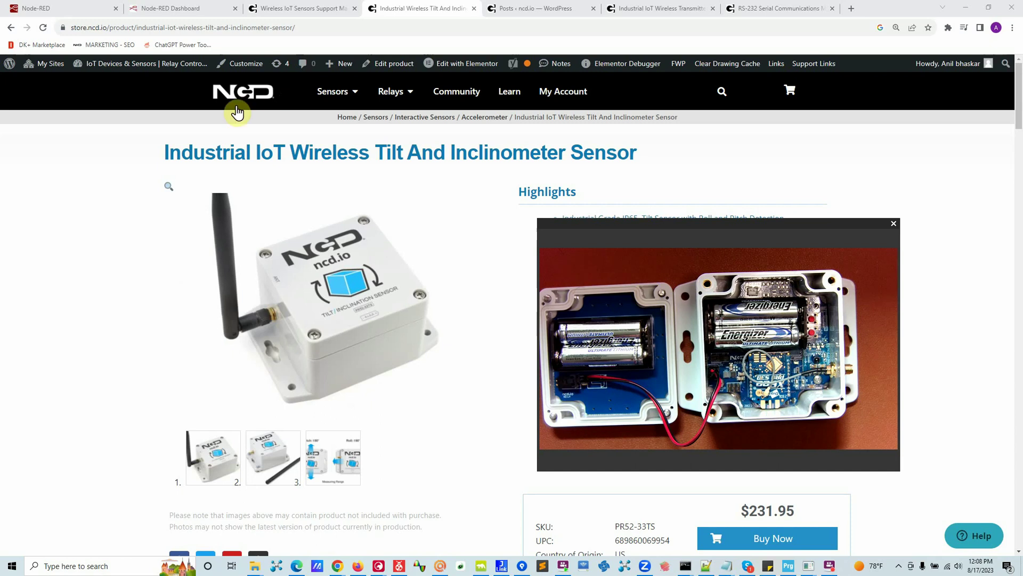
Step: Switch to the Node-RED editor, review the installed modules in the palette manager, and locate the NCD wireless nodes
{"action": "left_click", "coordinate": [64, 7]}
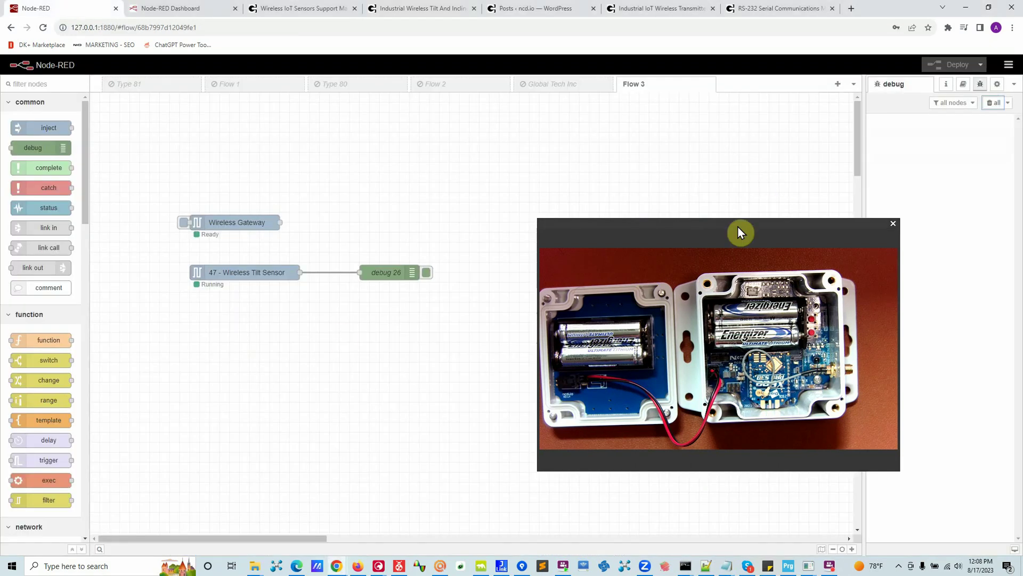
{"action": "left_click_drag", "start_coordinate": [737, 226], "coordinate": [855, 306]}
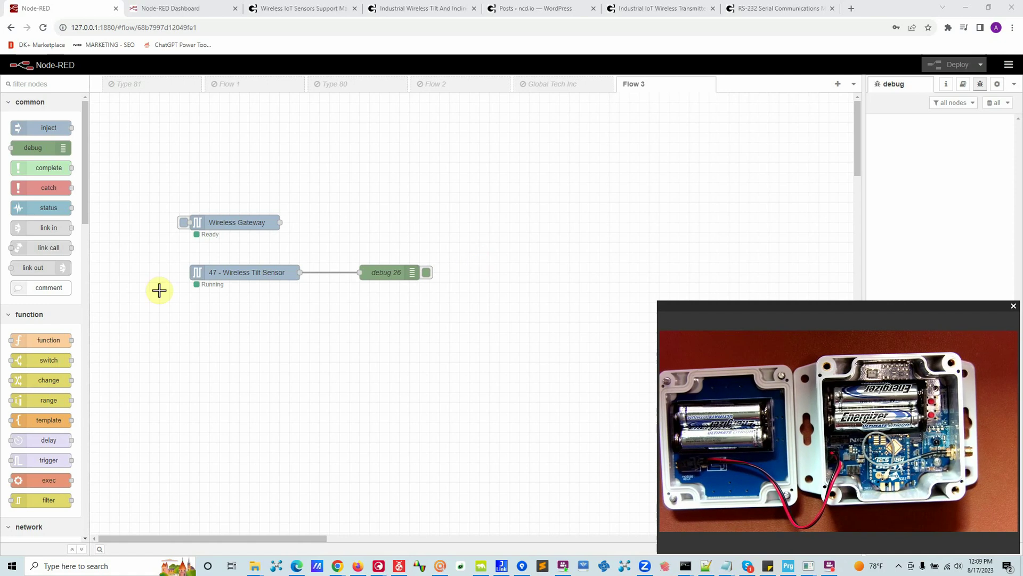
{"action": "scroll", "coordinate": [30, 336], "scroll_direction": "down", "scroll_amount": 4}
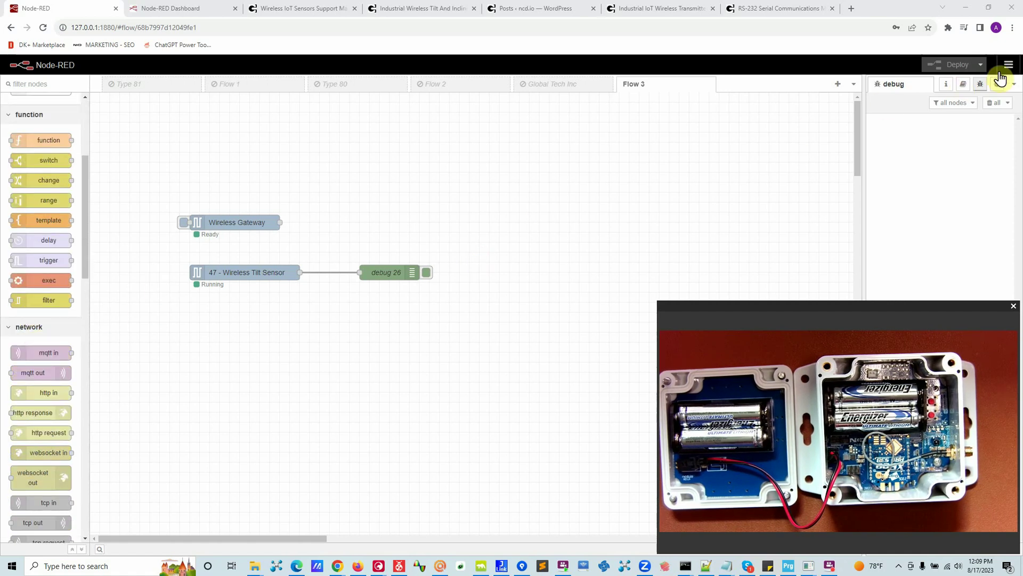
{"action": "key", "text": "alt+shift+p"}
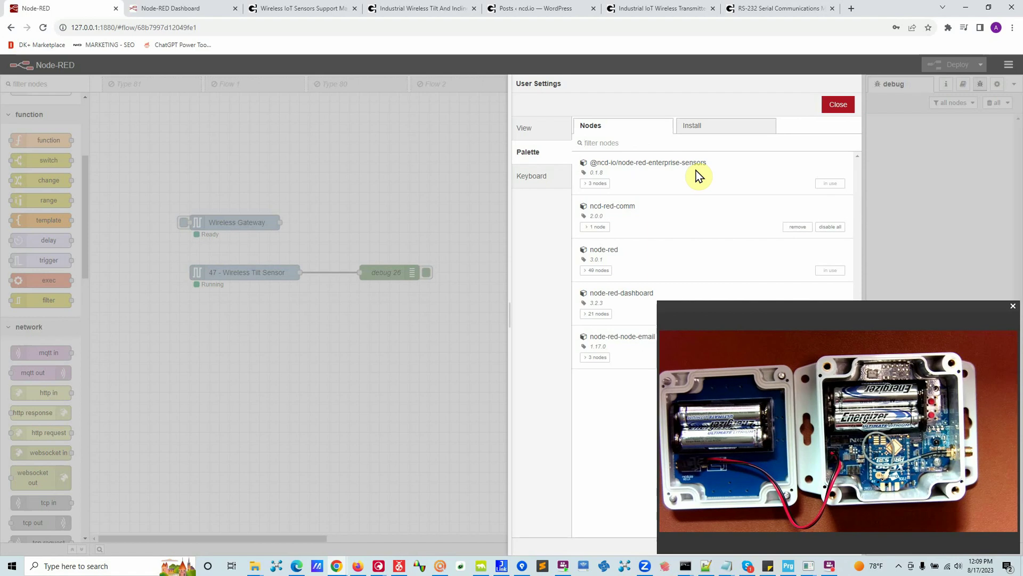
{"action": "left_click", "coordinate": [709, 128]}
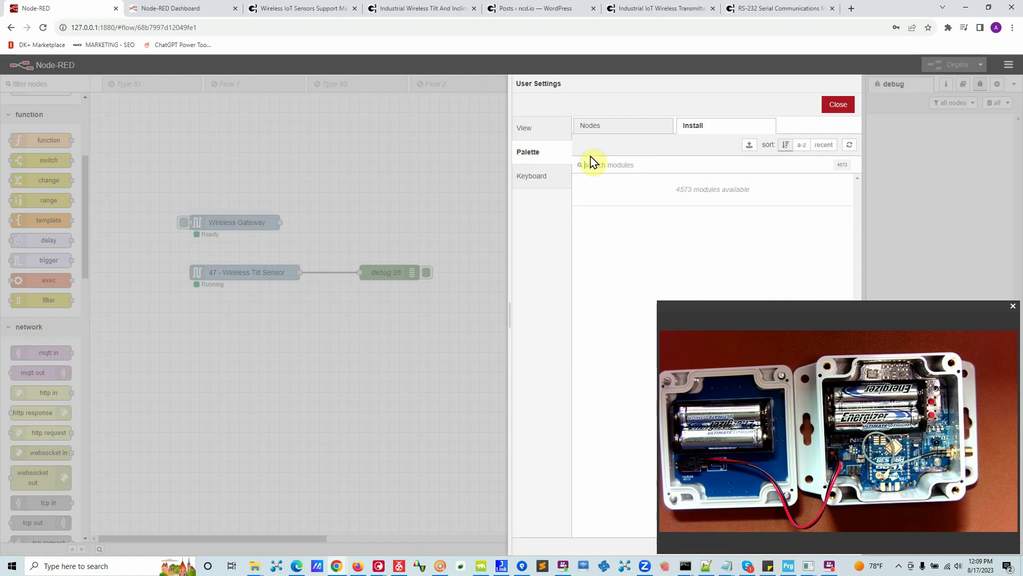
{"action": "left_click", "coordinate": [619, 128]}
{"action": "left_click", "coordinate": [837, 105]}
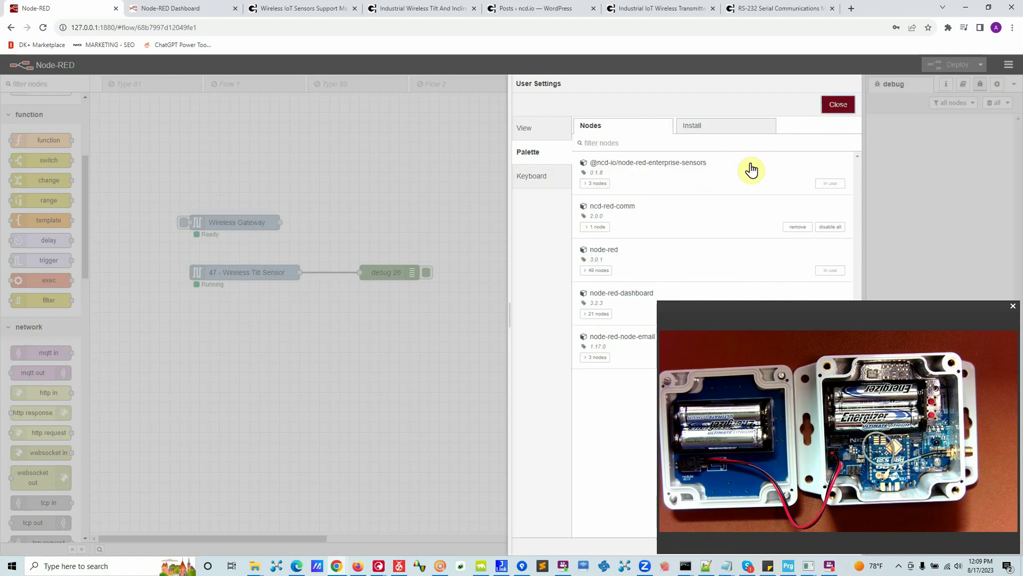
{"action": "scroll", "coordinate": [34, 387], "scroll_direction": "down", "scroll_amount": 12}
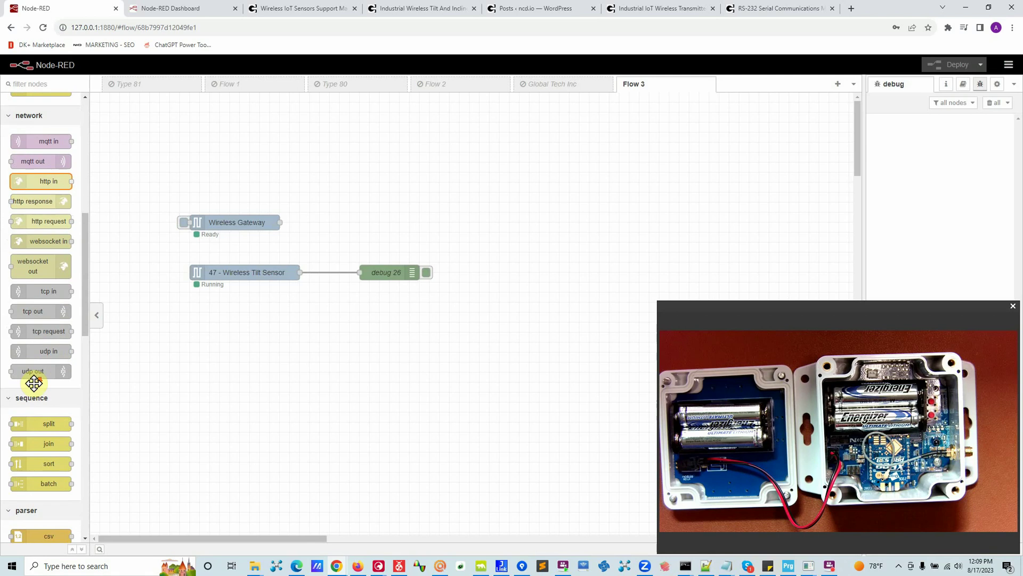
{"action": "scroll", "coordinate": [34, 383], "scroll_direction": "down", "scroll_amount": 4}
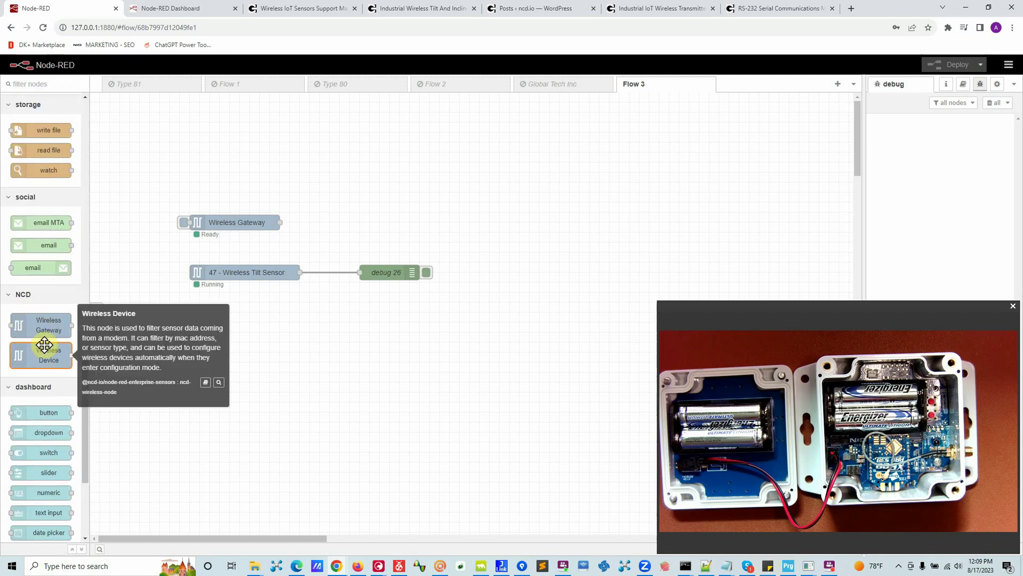
Step: Inspect the Wireless Gateway node's modem types and serial ports, choosing USB (Serial) and COM20, and leave without saving
{"action": "double_click", "coordinate": [244, 219]}
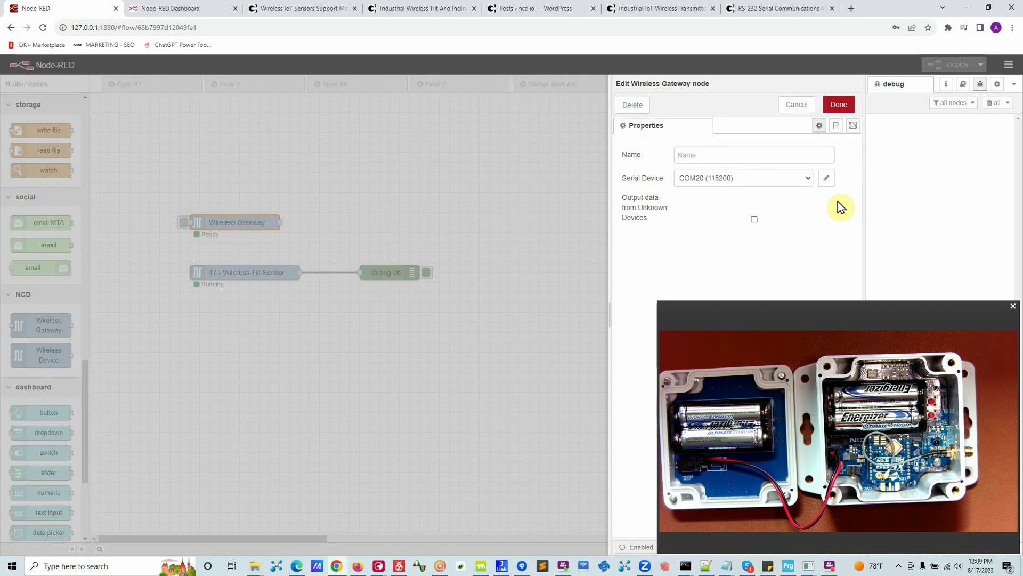
{"action": "left_click", "coordinate": [827, 178]}
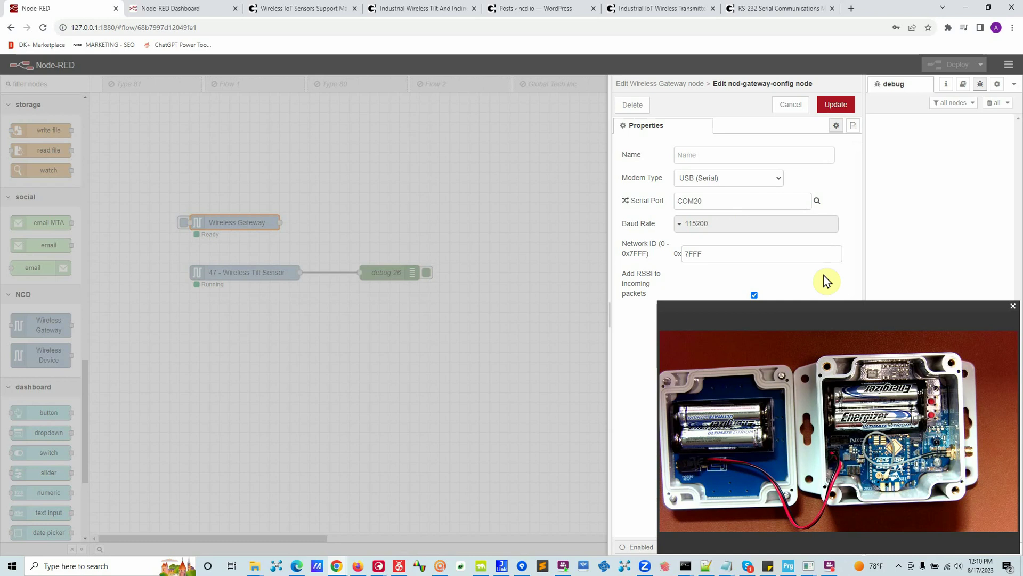
{"action": "left_click", "coordinate": [725, 182]}
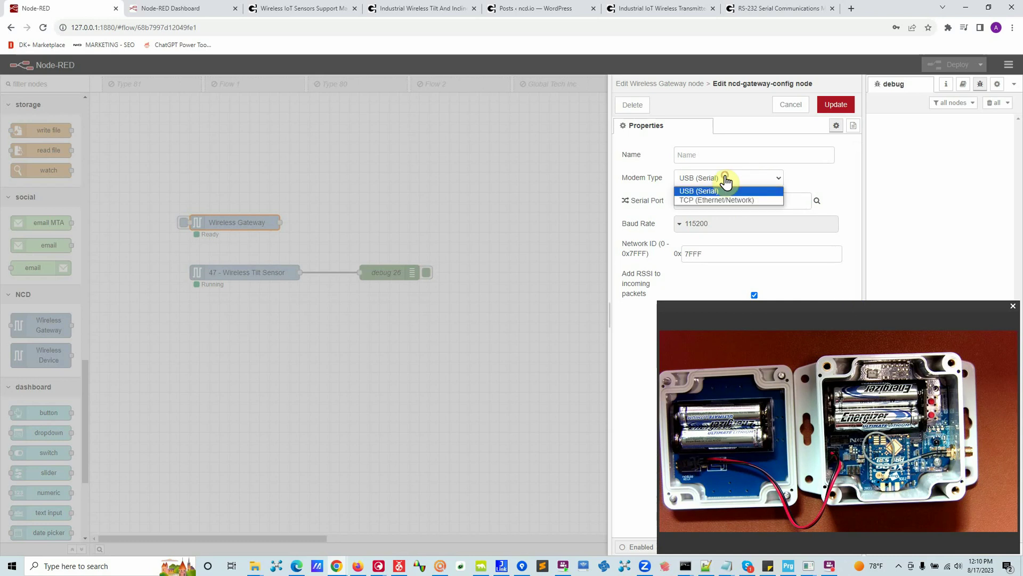
{"action": "left_click", "coordinate": [829, 181]}
{"action": "left_click", "coordinate": [817, 201]}
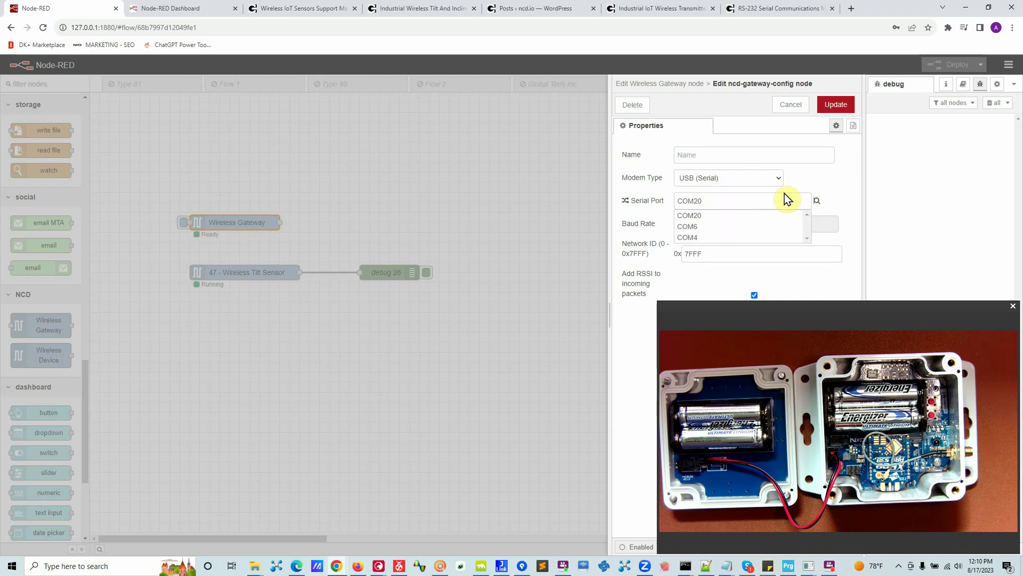
{"action": "left_click", "coordinate": [711, 217]}
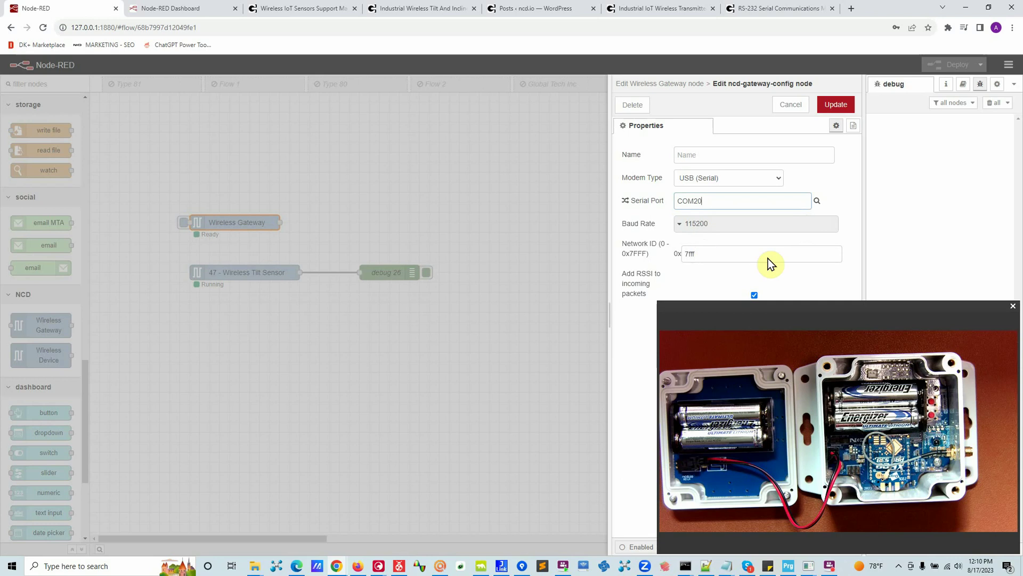
{"action": "left_click", "coordinate": [792, 106]}
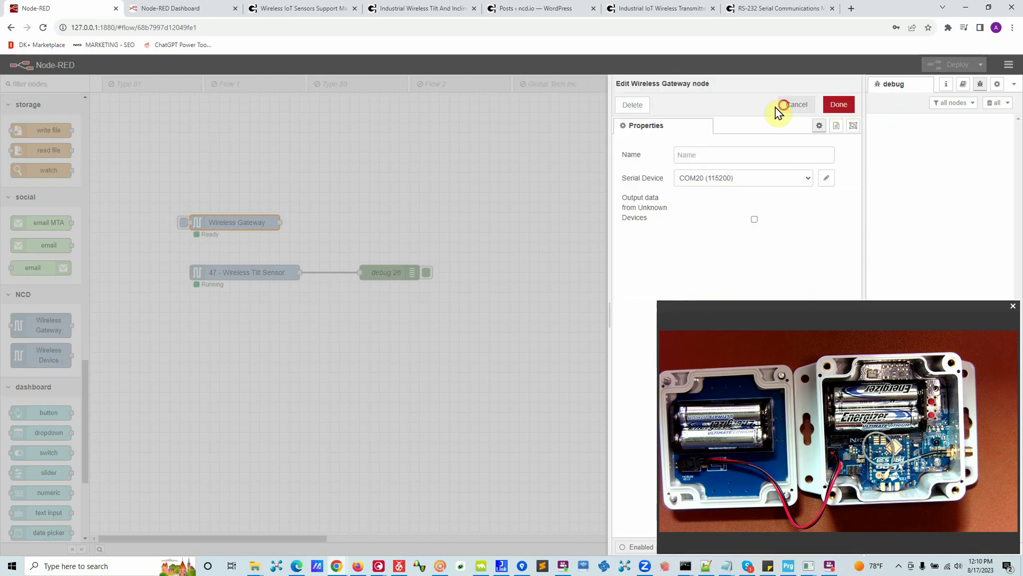
{"action": "left_click", "coordinate": [776, 107]}
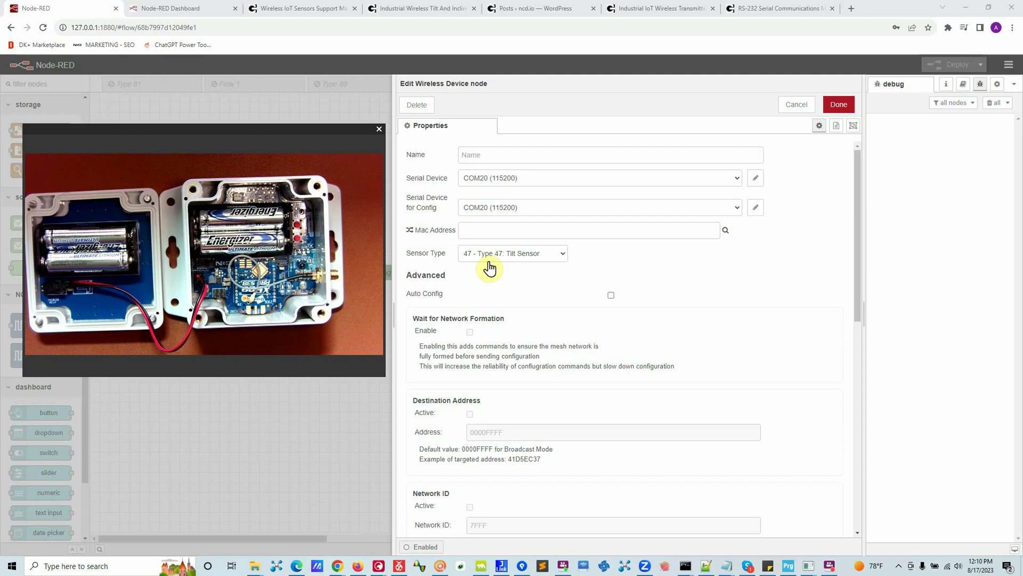
Step: Fill the Wireless Device node's Mac Address with the discovered 00:13:a2:00:42:35:ea:41 and clear the field again
{"action": "left_click", "coordinate": [725, 230]}
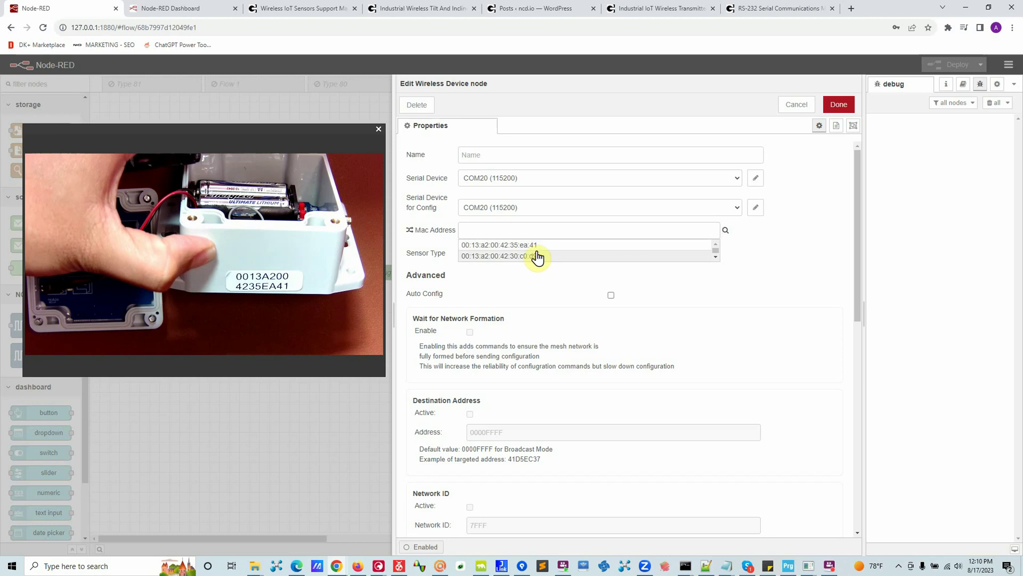
{"action": "left_click", "coordinate": [531, 248]}
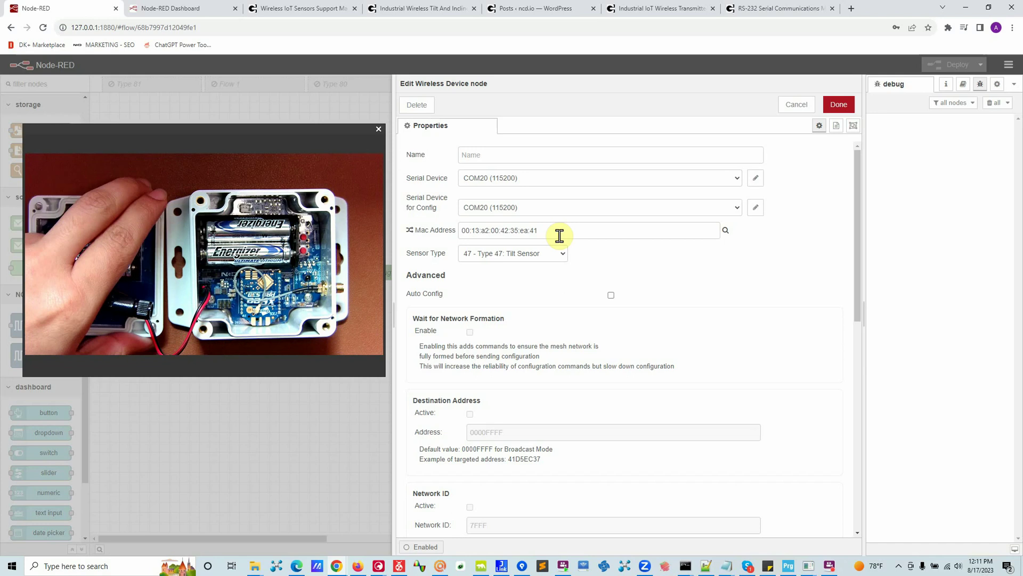
{"action": "left_click_drag", "start_coordinate": [548, 233], "coordinate": [443, 212]}
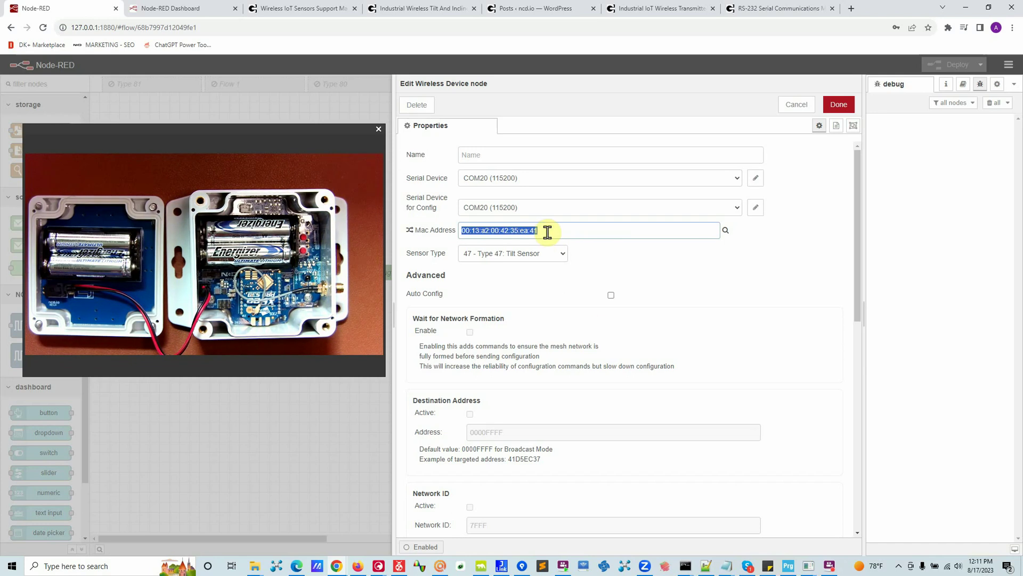
{"action": "key", "text": "BackSpace"}
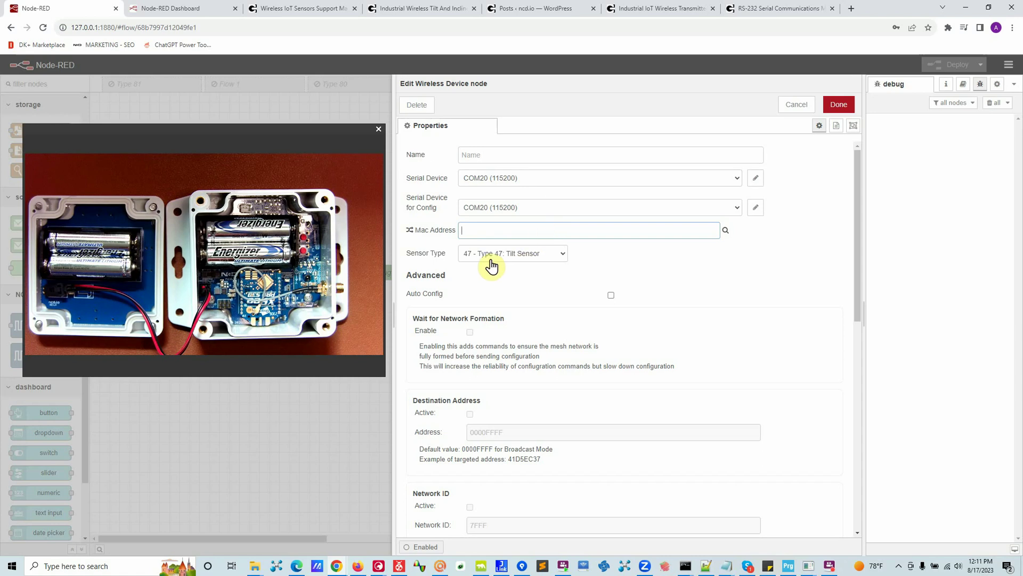
{"action": "left_click", "coordinate": [726, 230]}
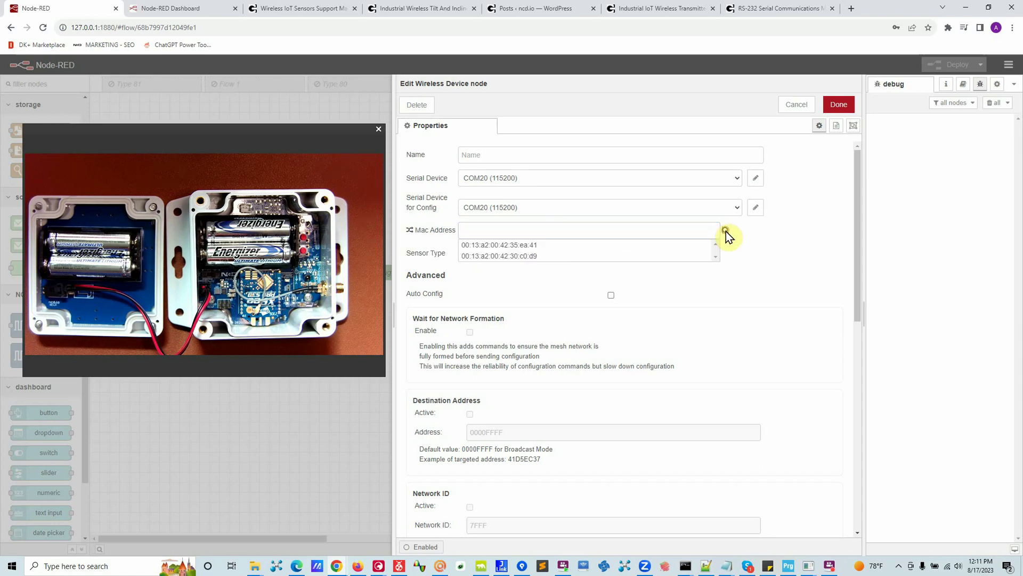
{"action": "left_click", "coordinate": [565, 245]}
{"action": "left_click", "coordinate": [689, 263]}
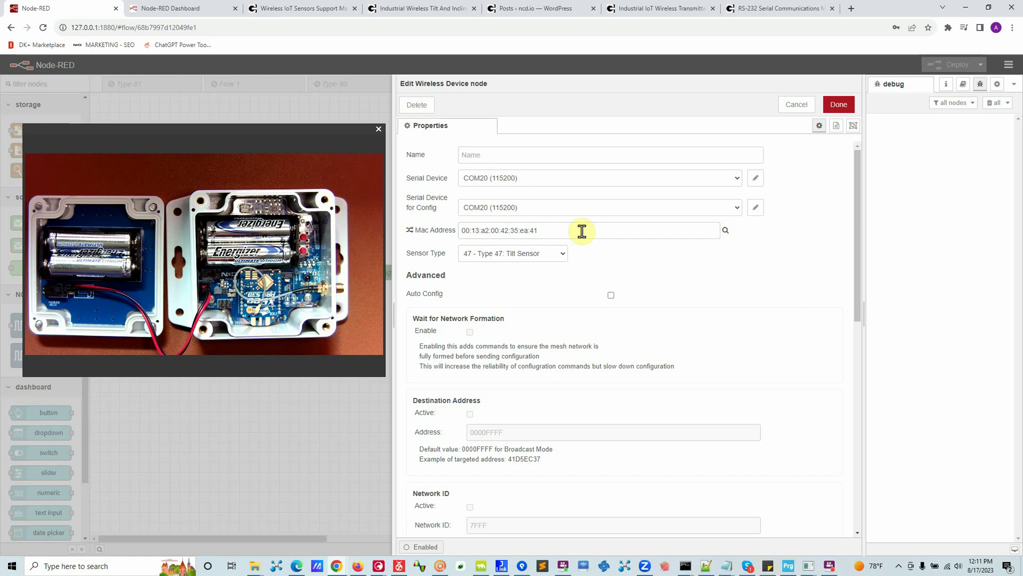
{"action": "left_click_drag", "start_coordinate": [577, 230], "coordinate": [468, 229]}
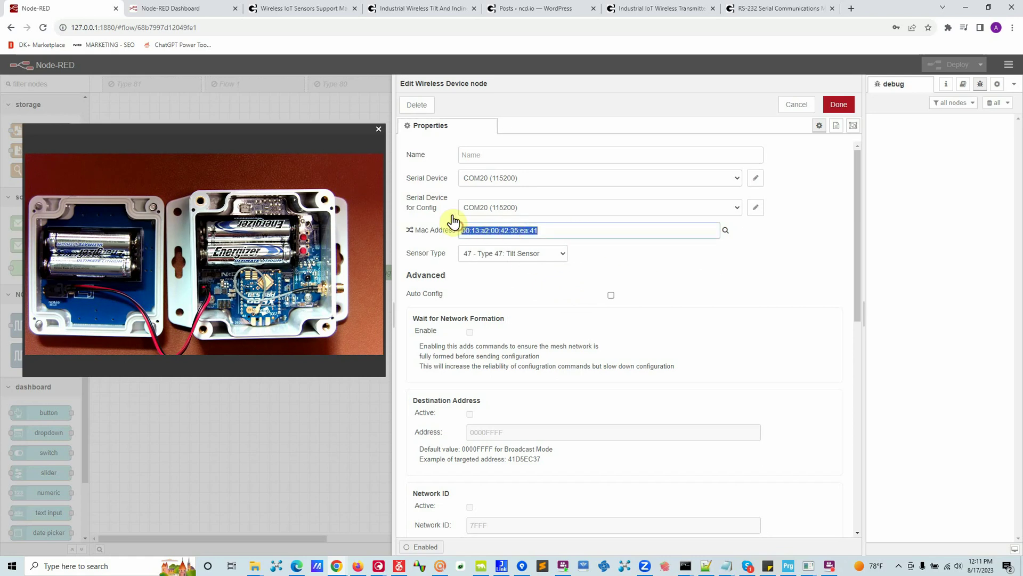
{"action": "key", "text": "BackSpace"}
Step: Enable Auto Config and Wait for Network Formation for the Type 47 tilt sensor
{"action": "scroll", "coordinate": [613, 256], "scroll_direction": "down", "scroll_amount": 2}
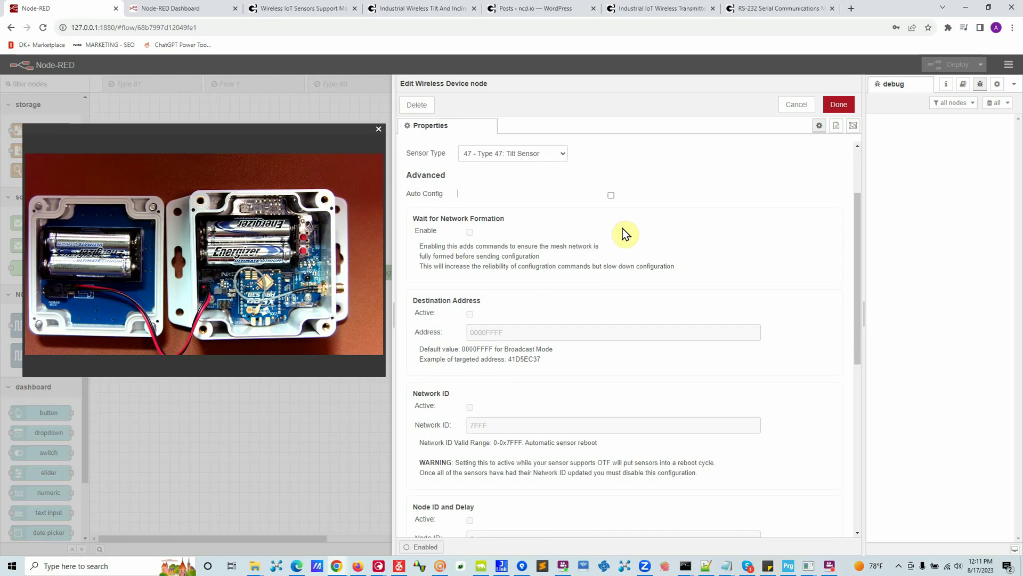
{"action": "left_click", "coordinate": [611, 195]}
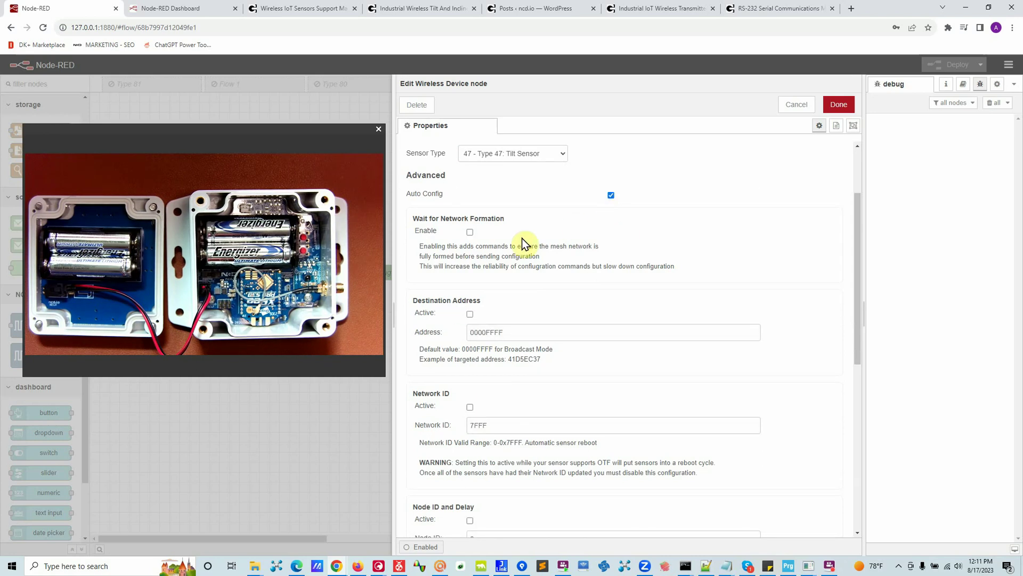
{"action": "left_click", "coordinate": [470, 232]}
Step: Examine the tilt sensor's Destination Address, Network ID, and Node ID and Delay settings
{"action": "scroll", "coordinate": [623, 268], "scroll_direction": "down", "scroll_amount": 2}
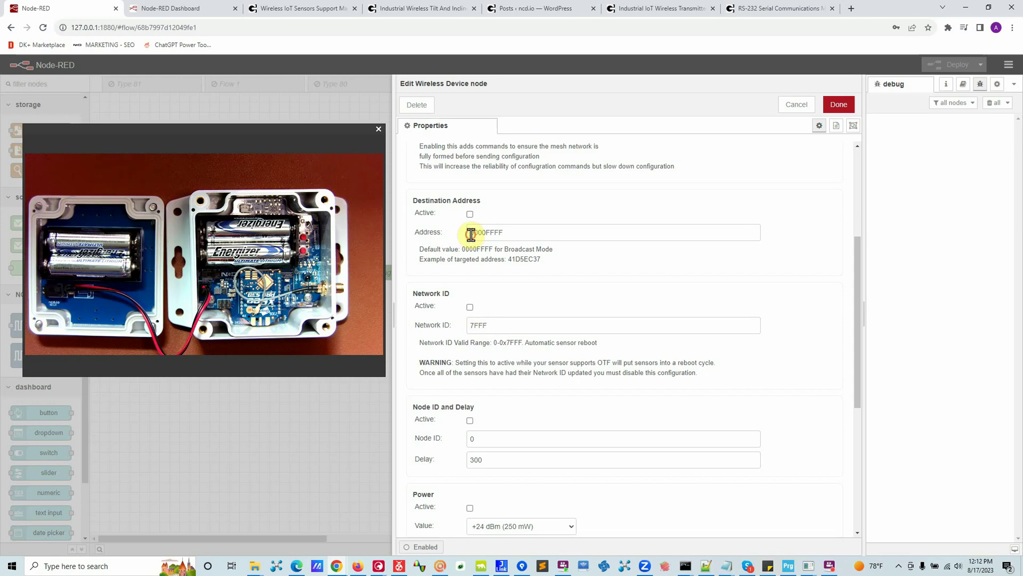
{"action": "left_click_drag", "start_coordinate": [471, 234], "coordinate": [508, 233]}
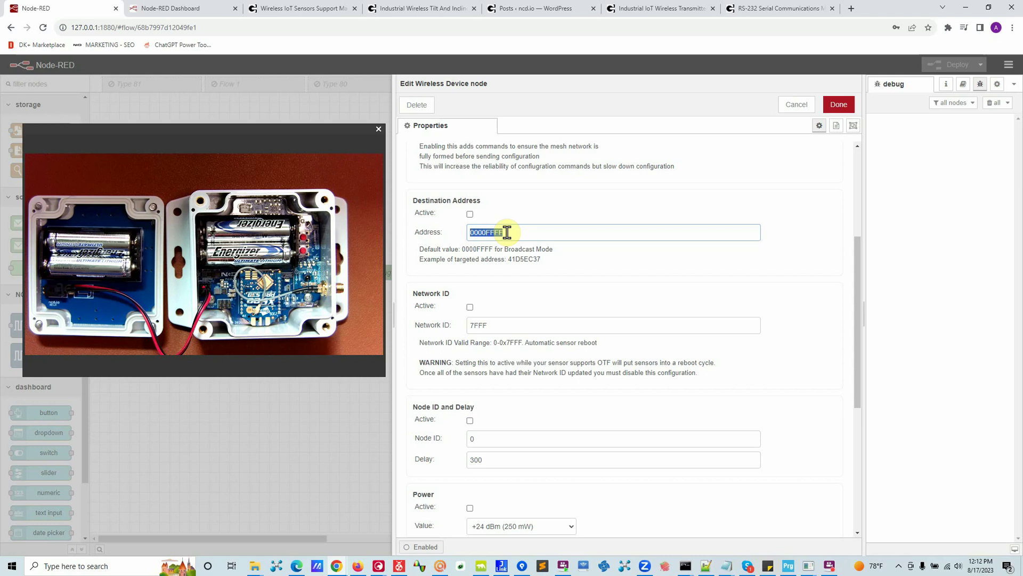
{"action": "left_click", "coordinate": [469, 233]}
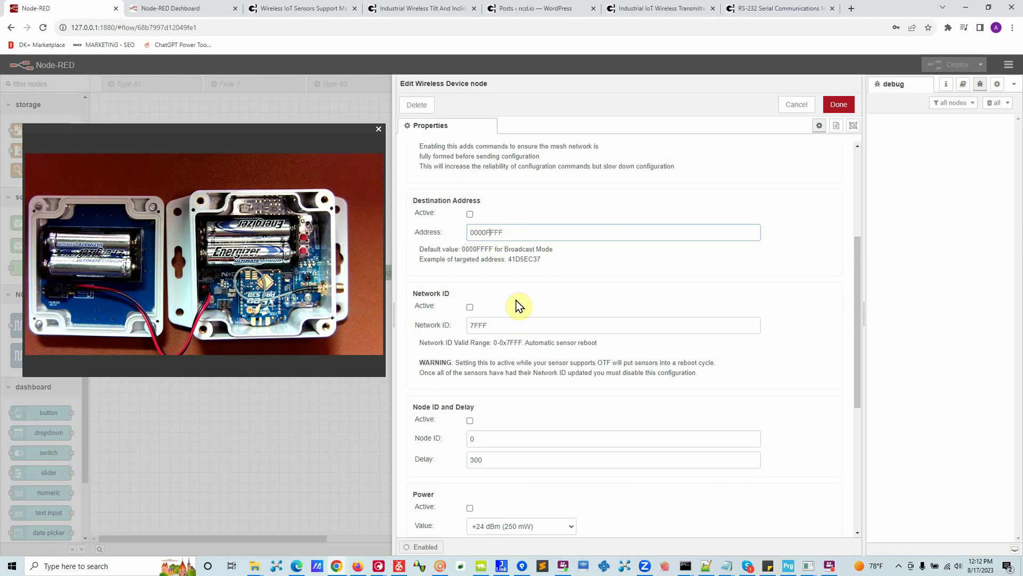
{"action": "left_click", "coordinate": [504, 326]}
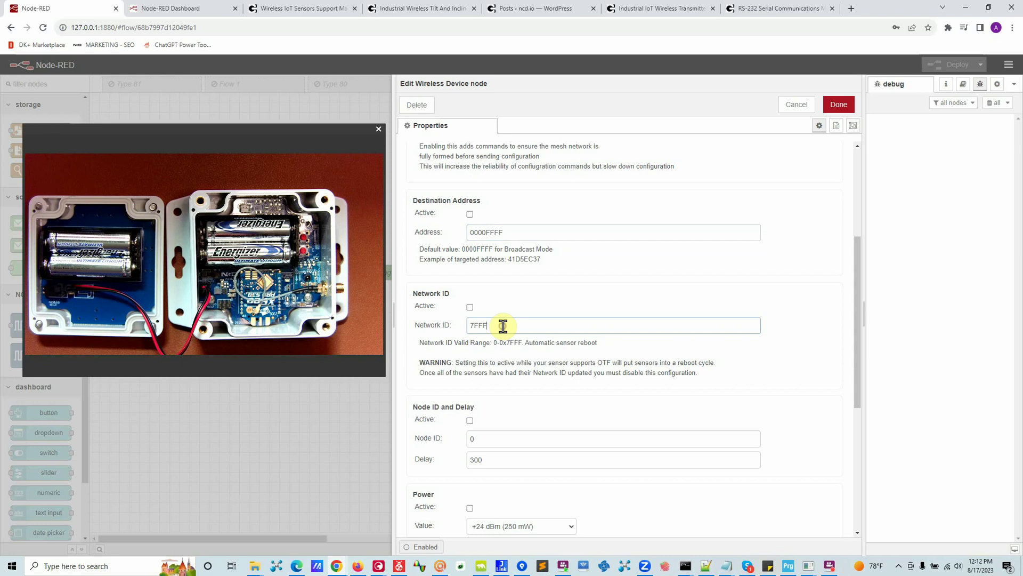
{"action": "double_click", "coordinate": [476, 326]}
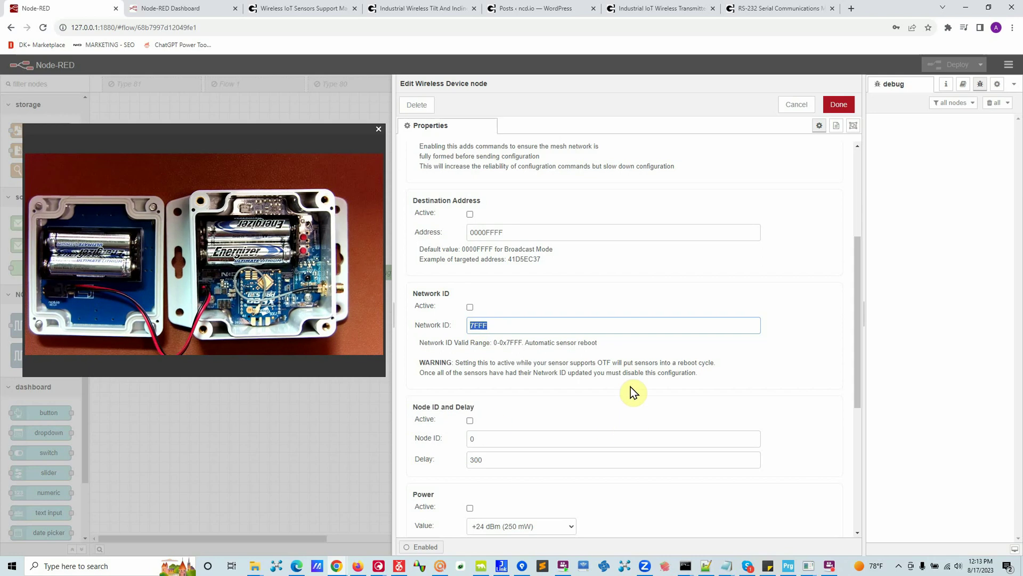
{"action": "scroll", "coordinate": [631, 387], "scroll_direction": "down", "scroll_amount": 3}
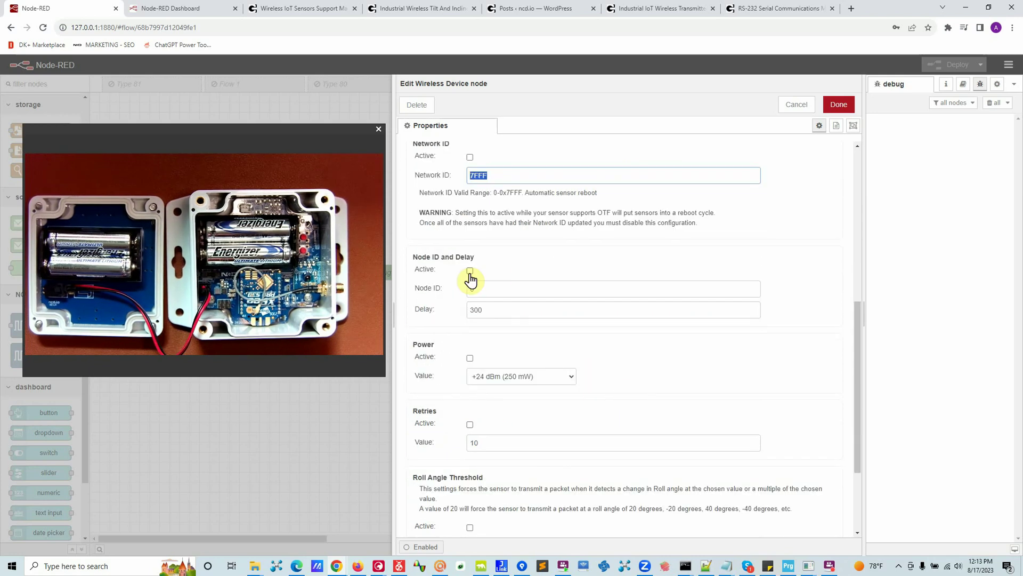
{"action": "left_click", "coordinate": [472, 291]}
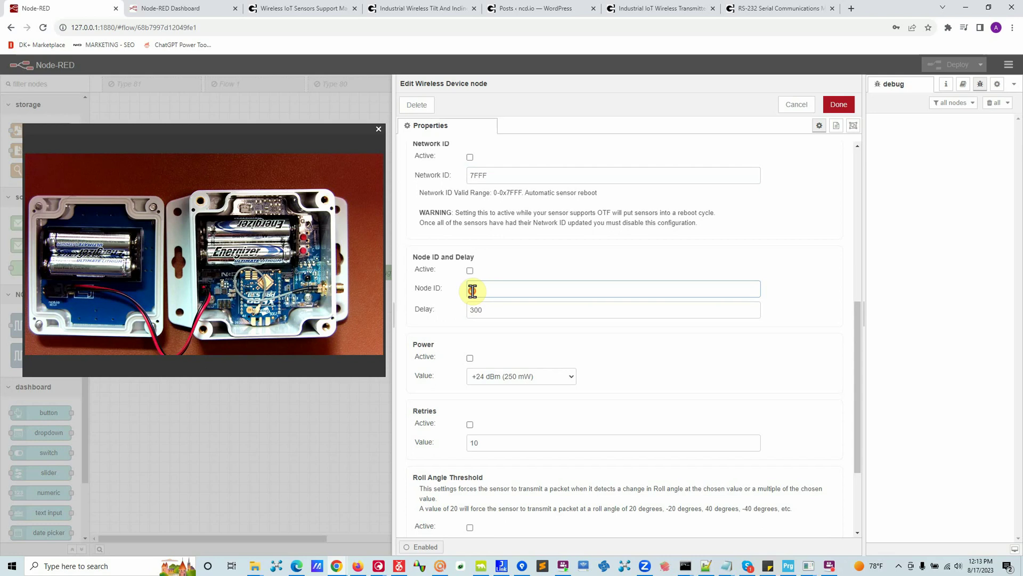
{"action": "type", "text": "0"}
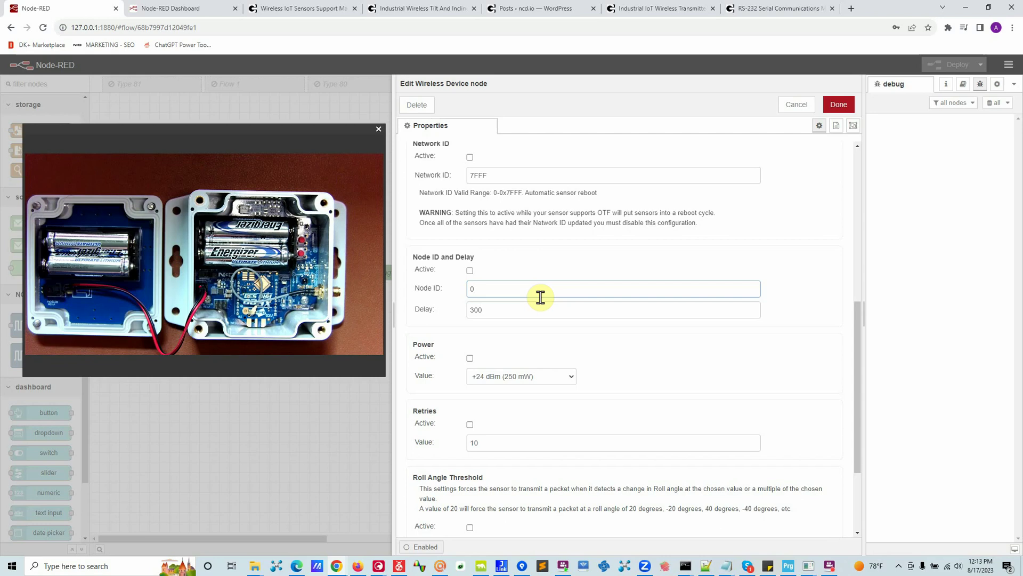
{"action": "double_click", "coordinate": [483, 292]}
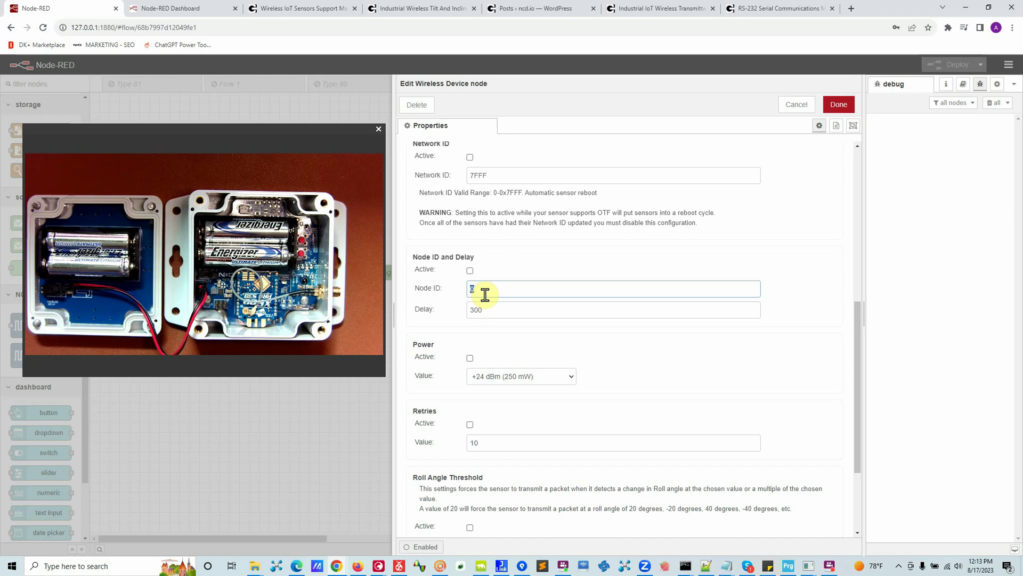
{"action": "key", "text": "BackSpace"}
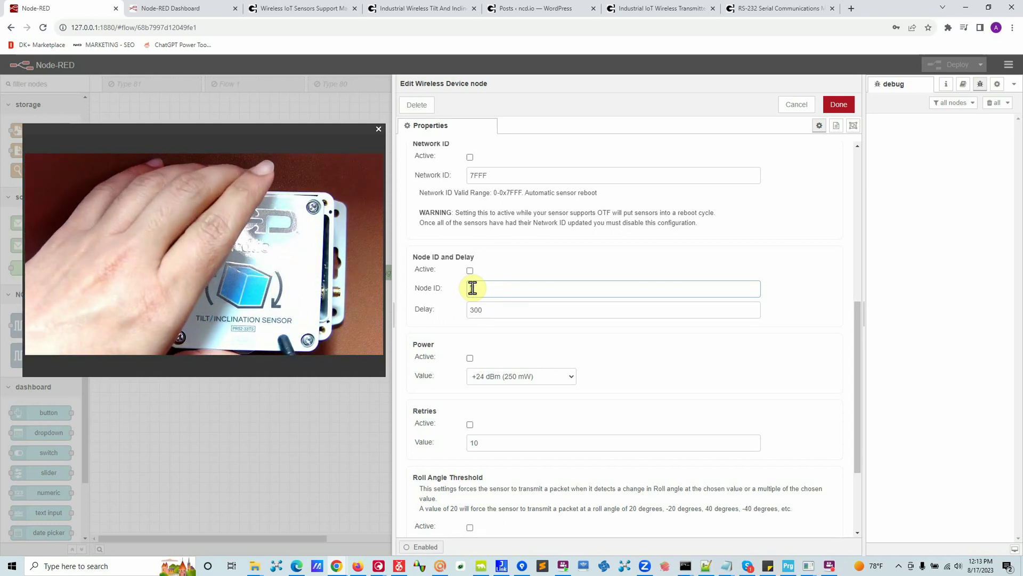
{"action": "type", "text": "0"}
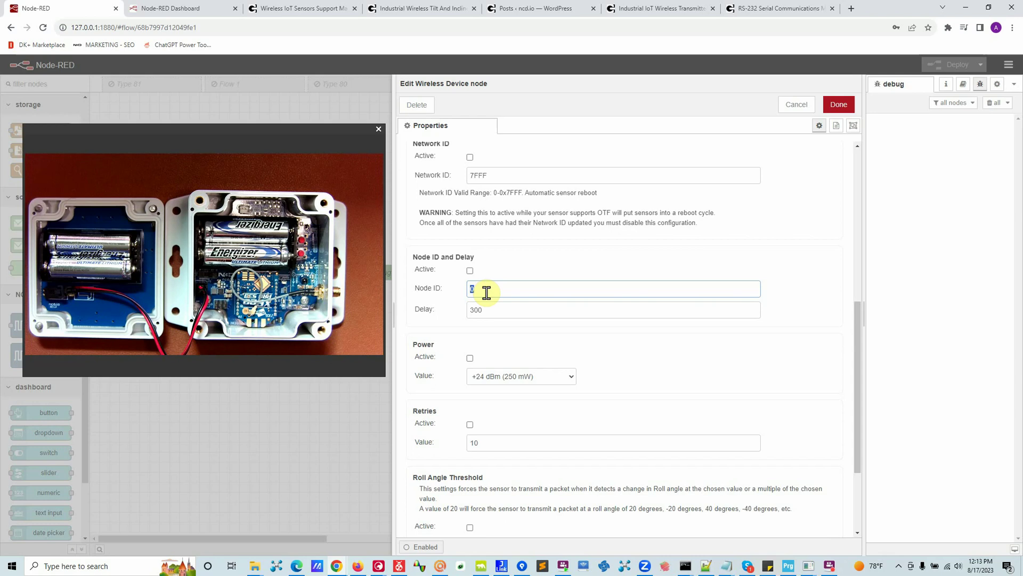
Step: Activate the Node ID and Delay settings, check the Node ID and Delay fields, and deactivate them again
{"action": "key", "text": "Tab"}
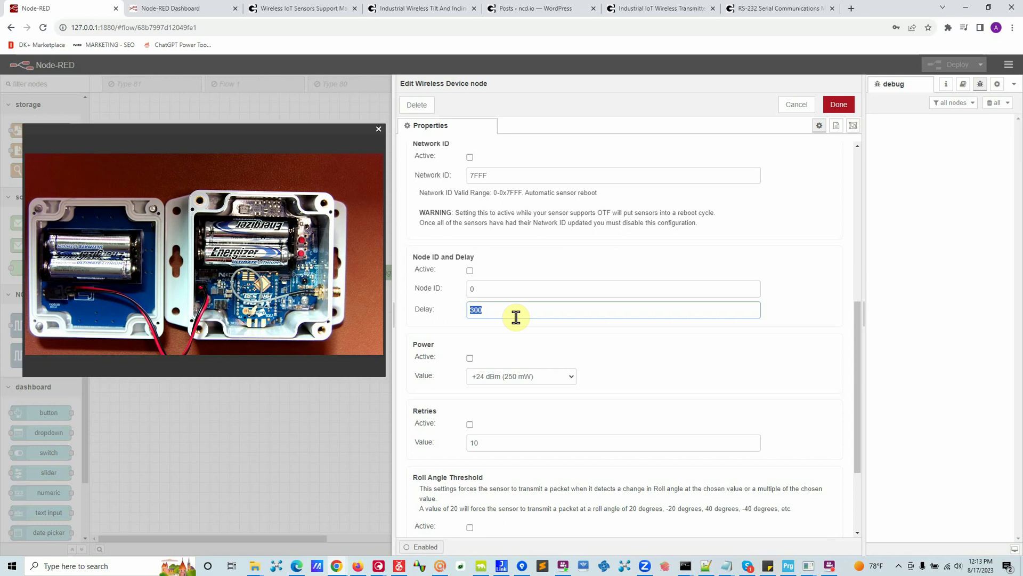
{"action": "left_click", "coordinate": [470, 270]}
{"action": "double_click", "coordinate": [483, 310]}
{"action": "left_click", "coordinate": [479, 289]}
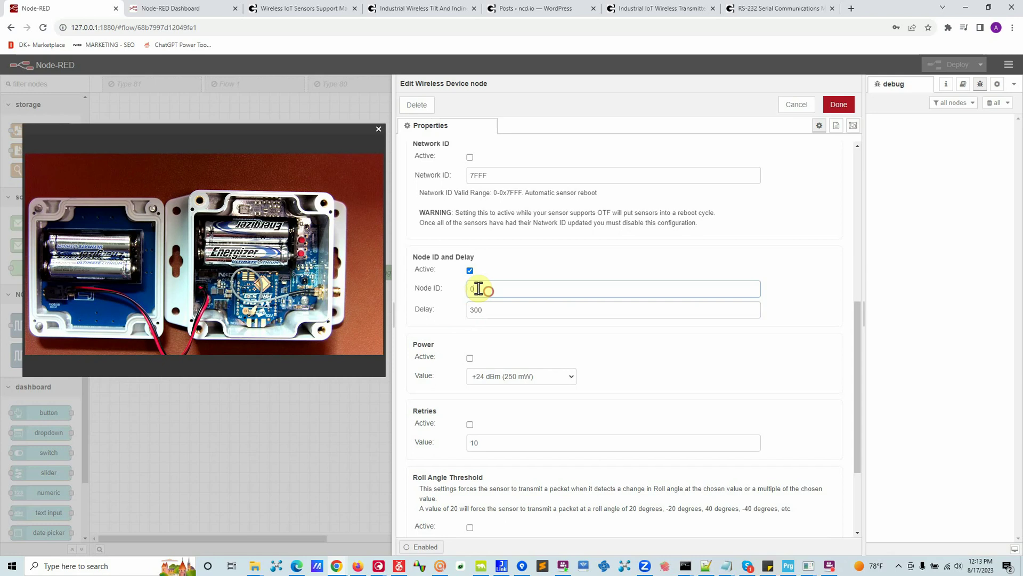
{"action": "left_click", "coordinate": [469, 272]}
Step: Examine the tilt sensor's Power, Retries, Roll Angle Threshold and Pitch Angle Threshold settings
{"action": "scroll", "coordinate": [565, 334], "scroll_direction": "down", "scroll_amount": 2}
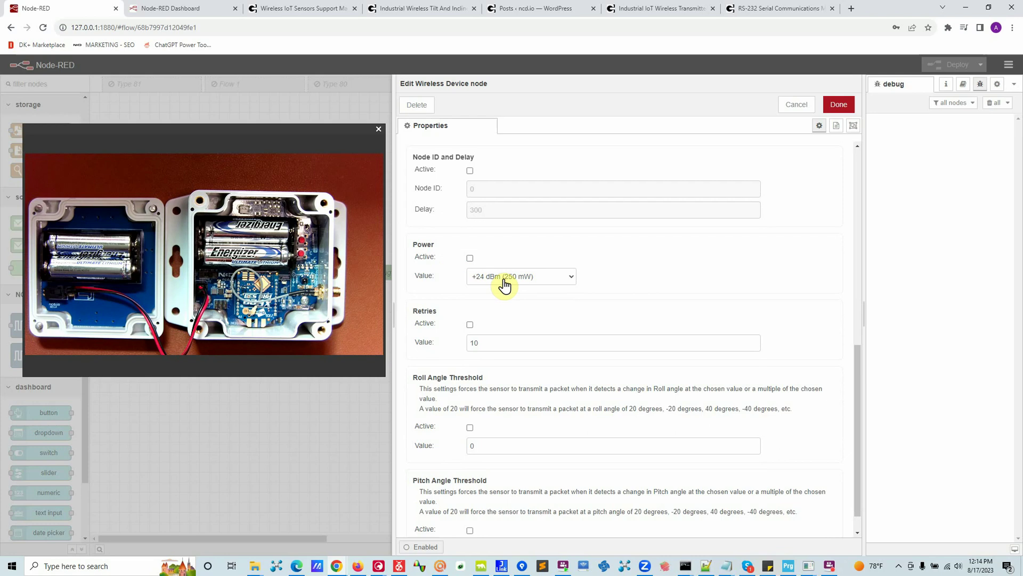
{"action": "scroll", "coordinate": [453, 290], "scroll_direction": "down", "scroll_amount": 1}
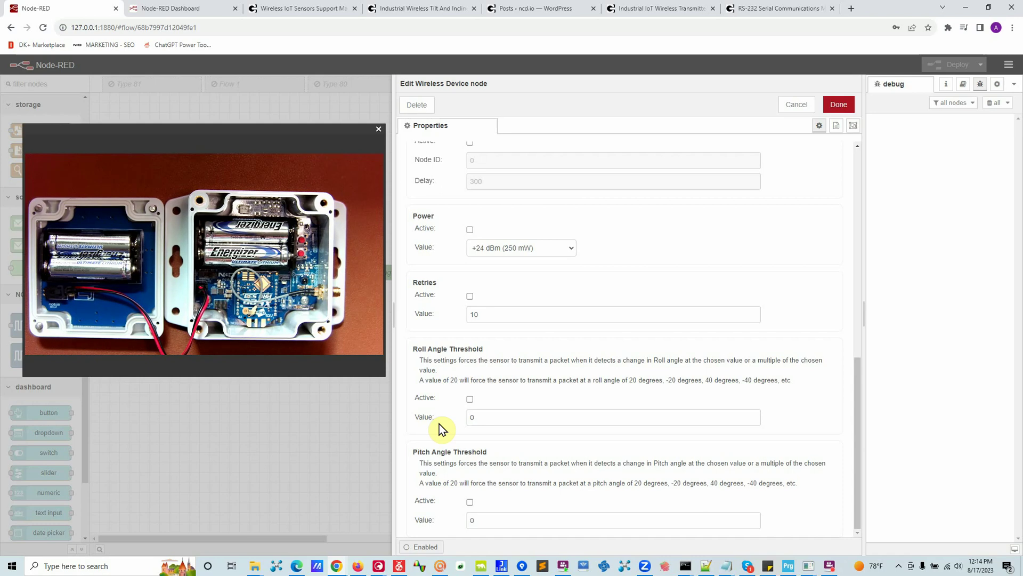
{"action": "scroll", "coordinate": [439, 424], "scroll_direction": "up", "scroll_amount": 1}
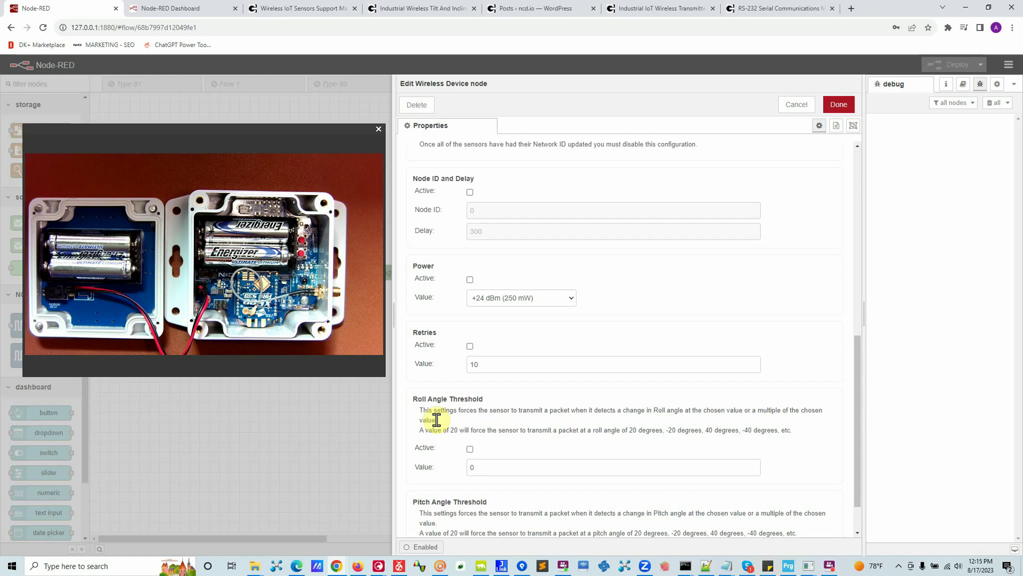
{"action": "scroll", "coordinate": [437, 420], "scroll_direction": "down", "scroll_amount": 1}
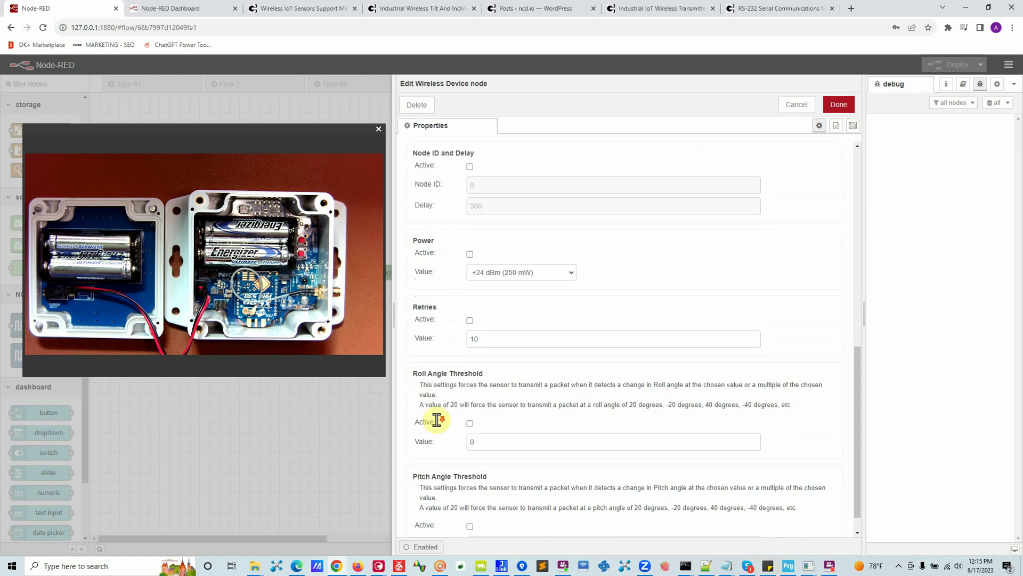
{"action": "scroll", "coordinate": [437, 420], "scroll_direction": "down", "scroll_amount": 1}
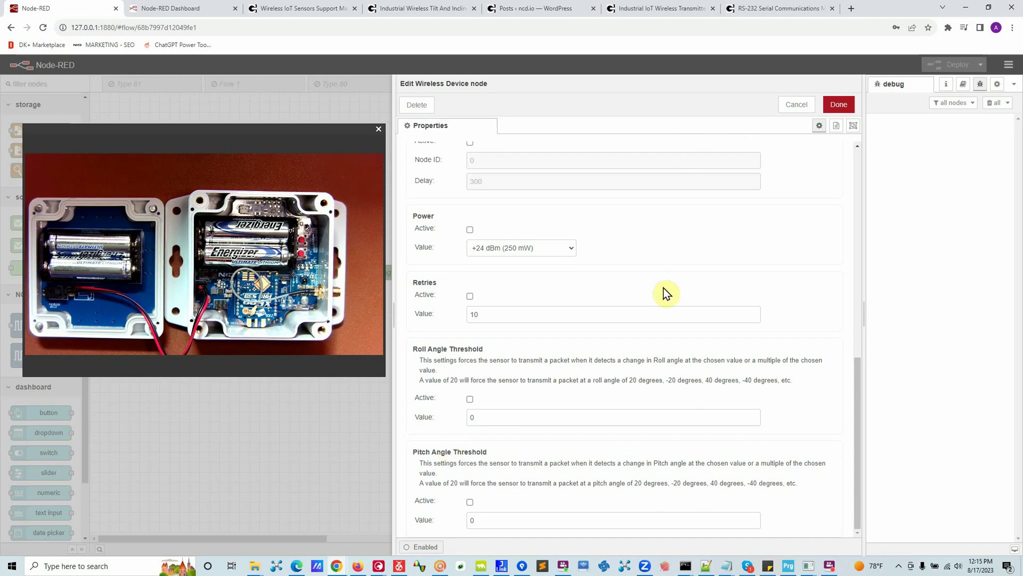
{"action": "scroll", "coordinate": [675, 398], "scroll_direction": "up", "scroll_amount": 6}
{"action": "scroll", "coordinate": [676, 397], "scroll_direction": "up", "scroll_amount": 3}
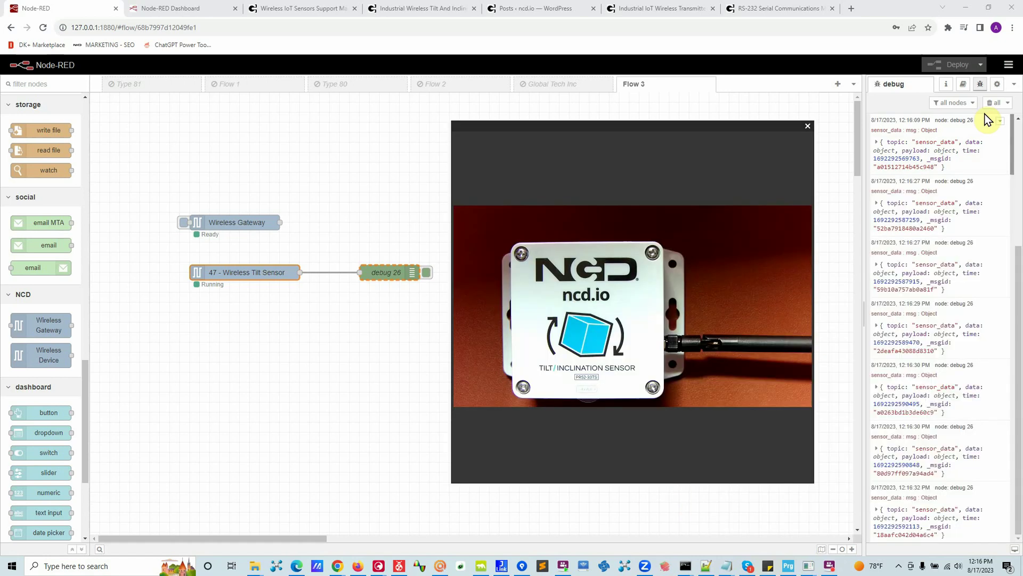
Step: Clear the debug messages and expand a new sensor message down to the roll and pitch values in its sensor_data object
{"action": "left_click", "coordinate": [993, 103]}
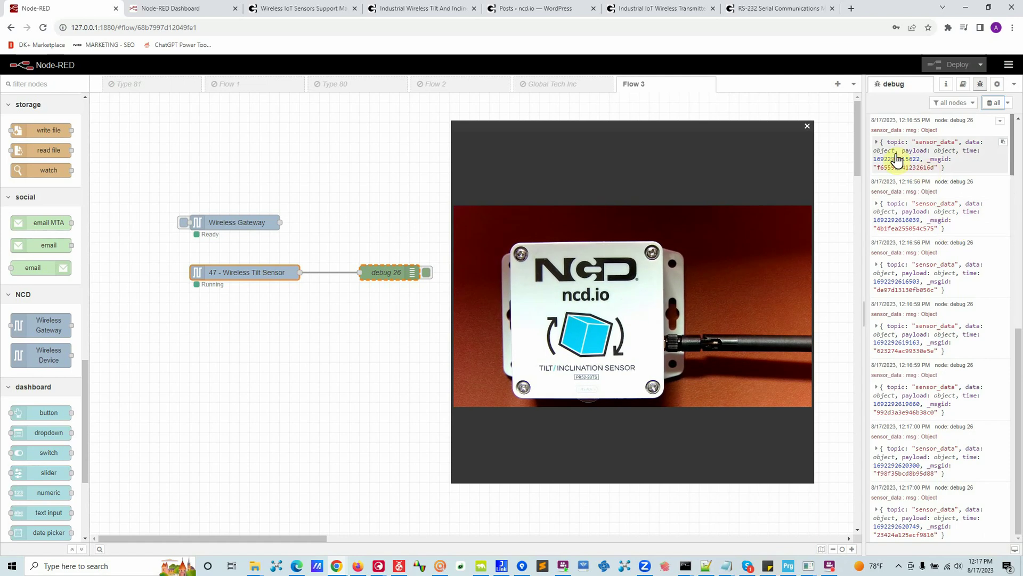
{"action": "left_click", "coordinate": [877, 143]}
{"action": "left_click", "coordinate": [878, 165]}
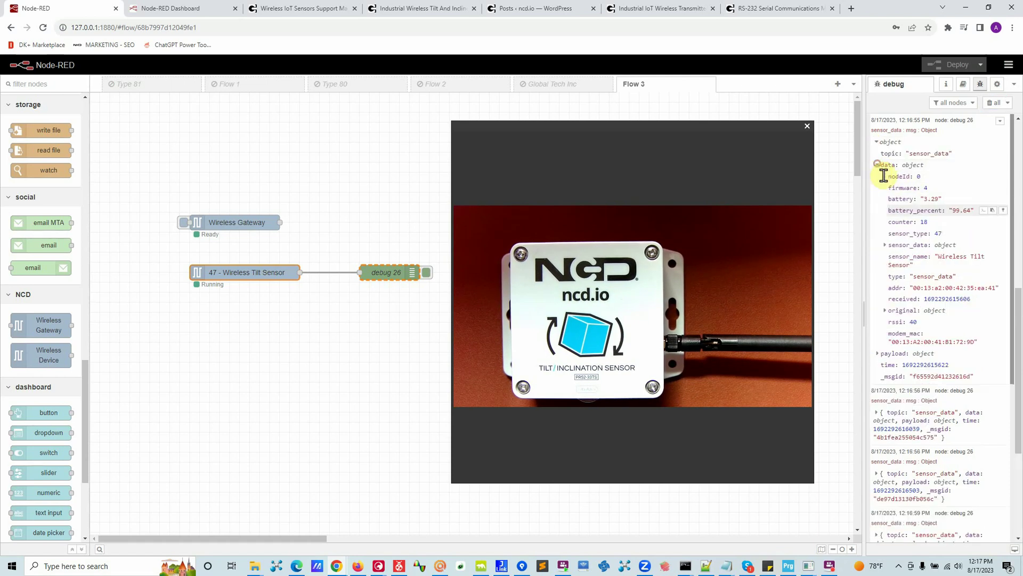
{"action": "left_click", "coordinate": [884, 245]}
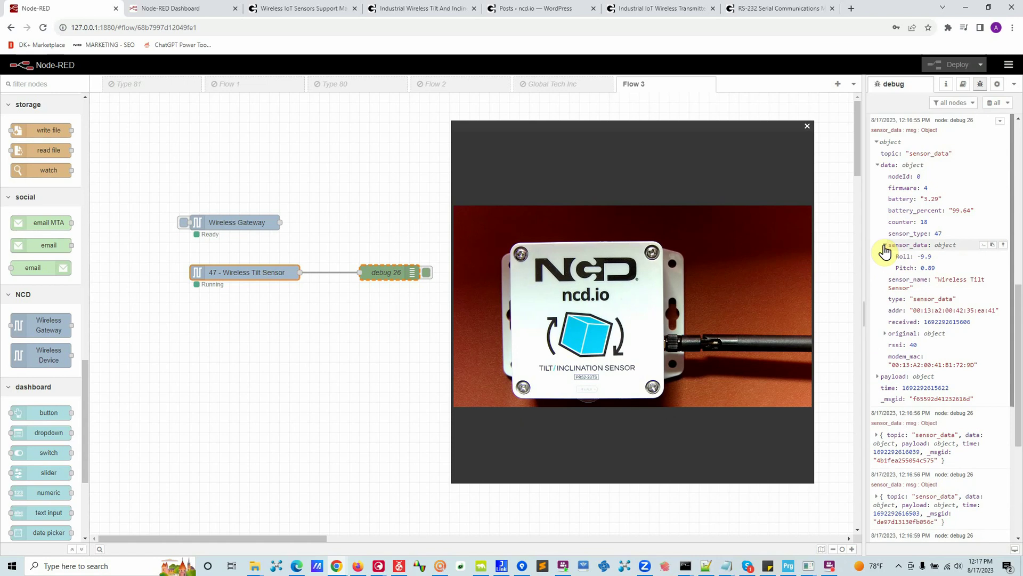